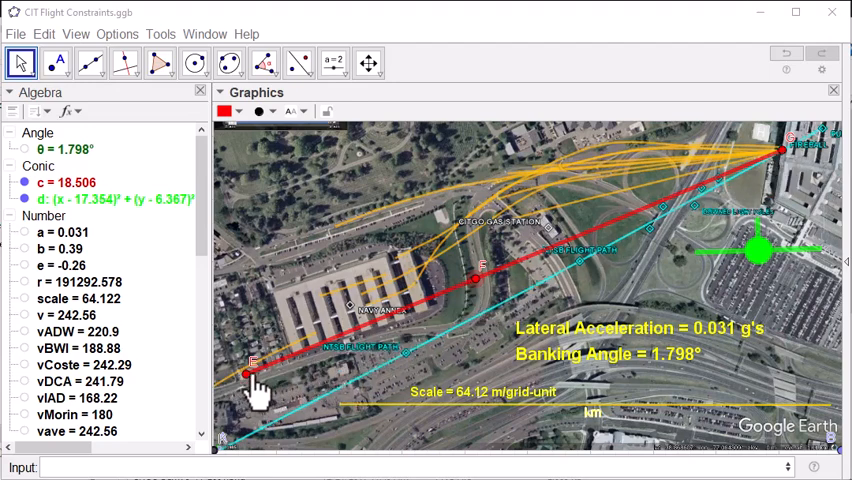
Step: Drag point F off the straight line so the red arc bends to 0.438 g's and 23.673° banking
{"action": "mouse_move", "coordinate": [480, 280]}
{"action": "left_mouse_down"}
{"action": "mouse_move", "coordinate": [472, 262]}
{"action": "mouse_move", "coordinate": [482, 298]}
{"action": "mouse_move", "coordinate": [468, 258]}
{"action": "mouse_move", "coordinate": [466, 295]}
{"action": "mouse_move", "coordinate": [450, 270]}
{"action": "left_mouse_up"}
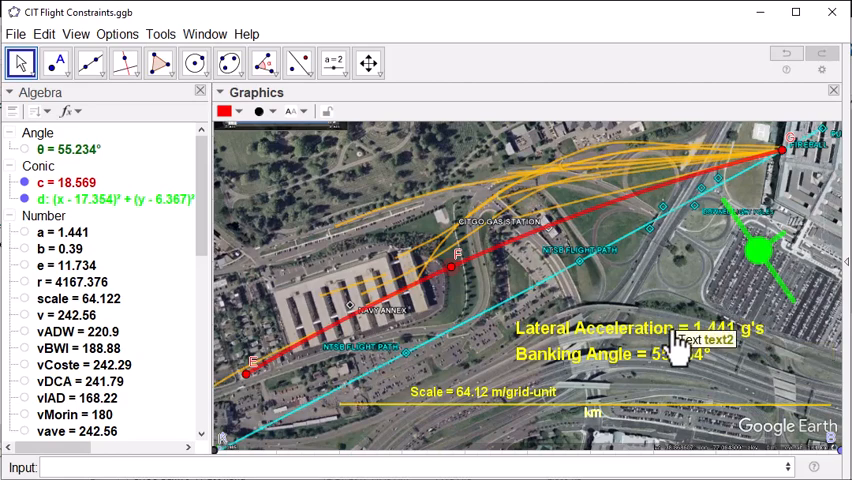
{"action": "mouse_move", "coordinate": [457, 262]}
{"action": "left_mouse_down"}
{"action": "mouse_move", "coordinate": [468, 340]}
{"action": "mouse_move", "coordinate": [455, 295]}
{"action": "left_mouse_up"}
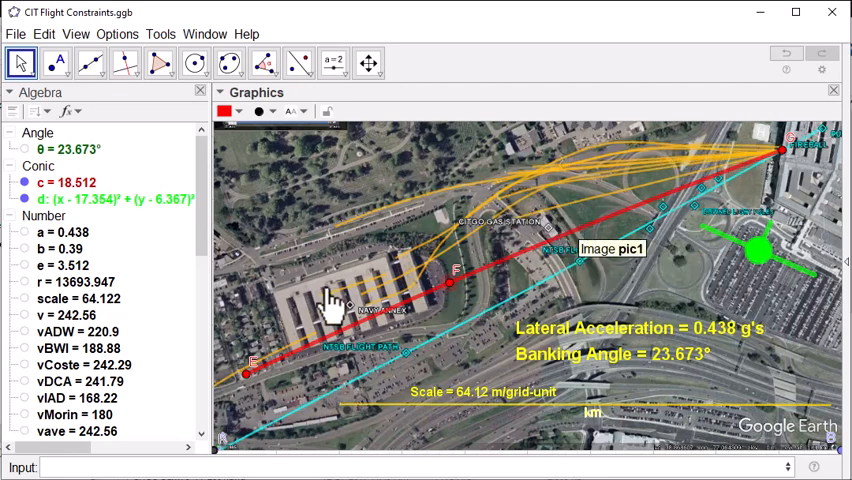
{"action": "left_click_drag", "start_coordinate": [205, 240], "coordinate": [205, 285]}
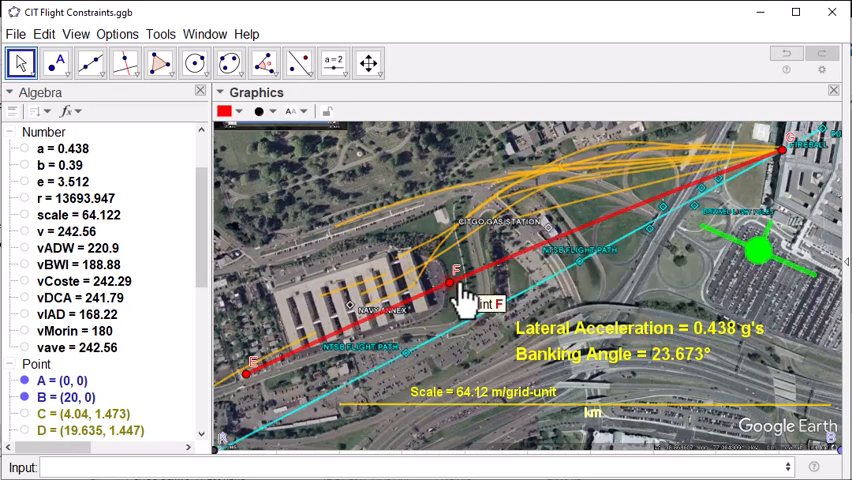
Step: Raise point F for sharper turns, then lower it until the arc reads 0.184 g's and 10.425° banking
{"action": "mouse_move", "coordinate": [457, 295]}
{"action": "left_mouse_down"}
{"action": "mouse_move", "coordinate": [456, 268]}
{"action": "mouse_move", "coordinate": [540, 230]}
{"action": "mouse_move", "coordinate": [543, 215]}
{"action": "left_mouse_up"}
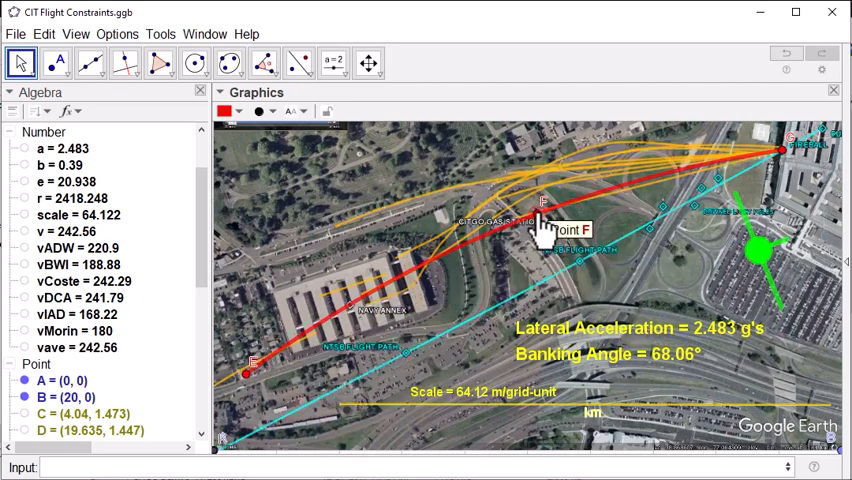
{"action": "left_click_drag", "start_coordinate": [545, 228], "coordinate": [570, 185]}
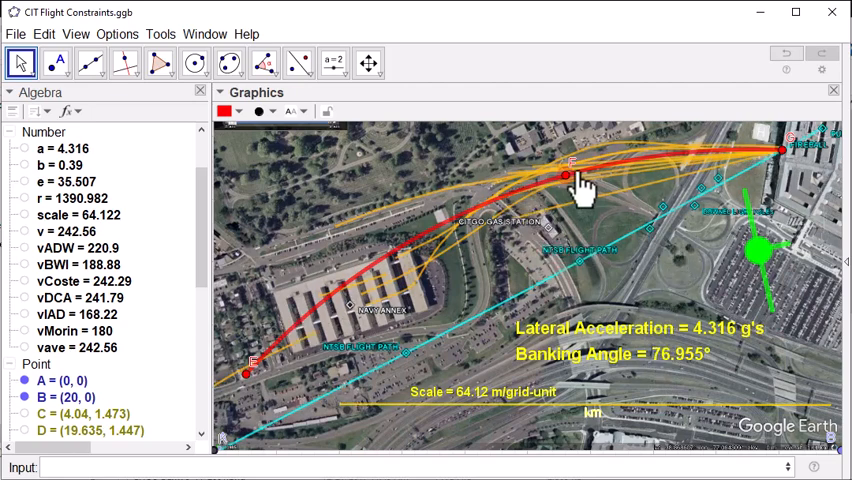
{"action": "left_click_drag", "start_coordinate": [567, 188], "coordinate": [597, 225]}
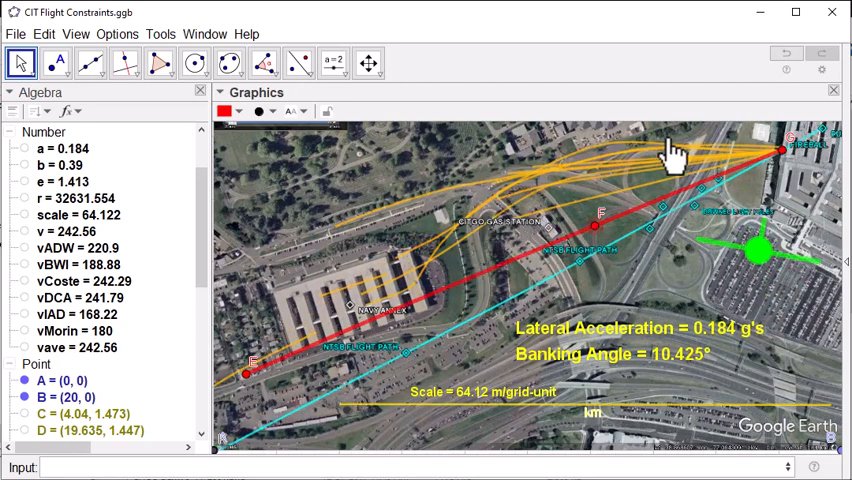
Step: Move E, F and G into a short arc above the CITGO station, reading 19.108 g's and 87.004° banking
{"action": "left_click_drag", "start_coordinate": [246, 377], "coordinate": [551, 170]}
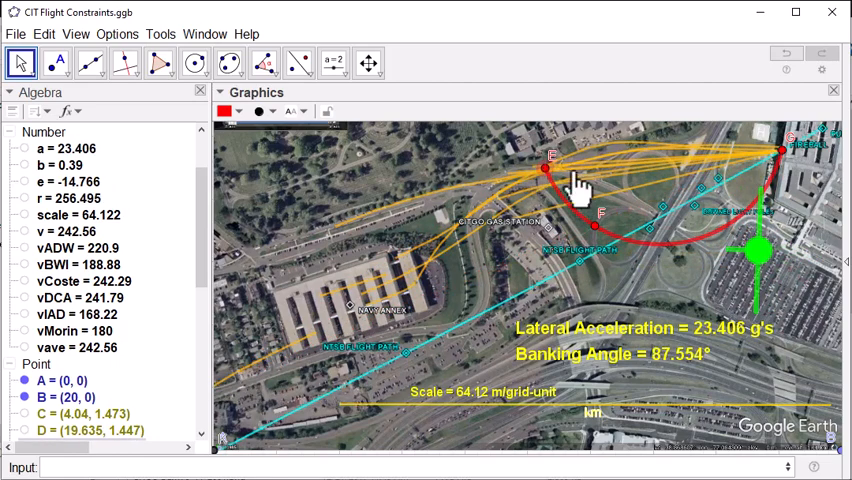
{"action": "left_click_drag", "start_coordinate": [598, 232], "coordinate": [607, 152]}
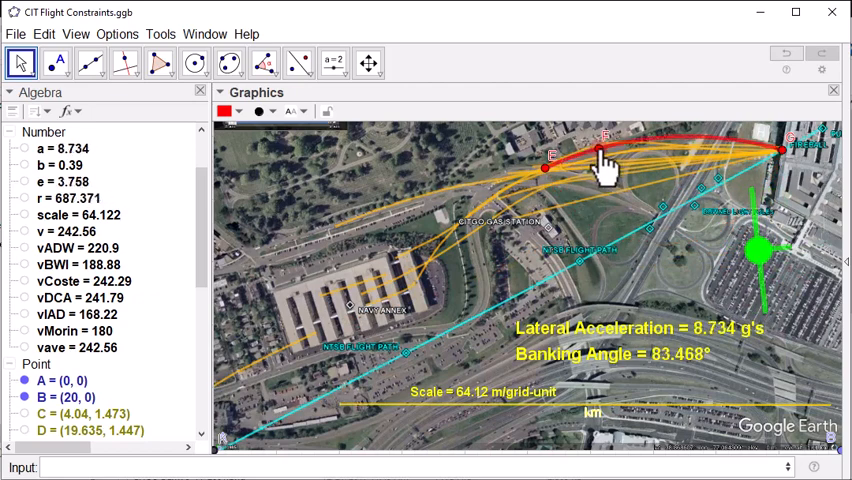
{"action": "left_click_drag", "start_coordinate": [780, 150], "coordinate": [665, 157]}
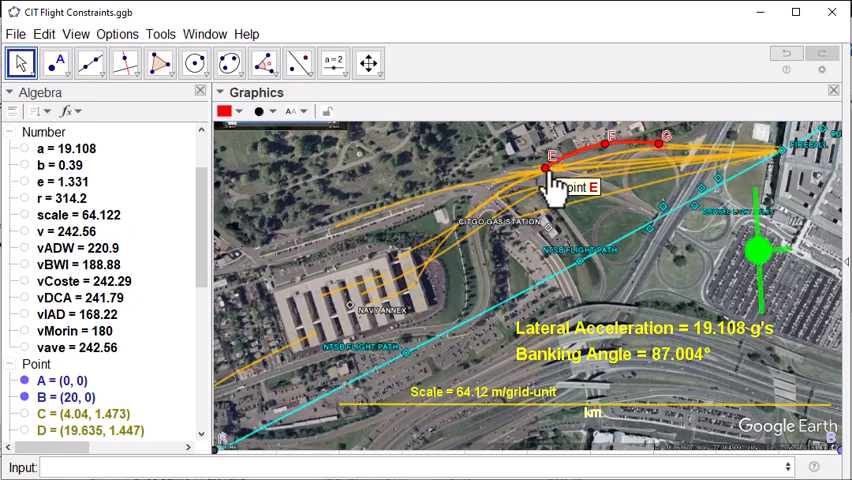
Step: Place G on the fireball, E down-left past the Navy Annex, and F near the NTSB line for 0.517 g's, 27.352° bank
{"action": "left_click_drag", "start_coordinate": [551, 170], "coordinate": [420, 285]}
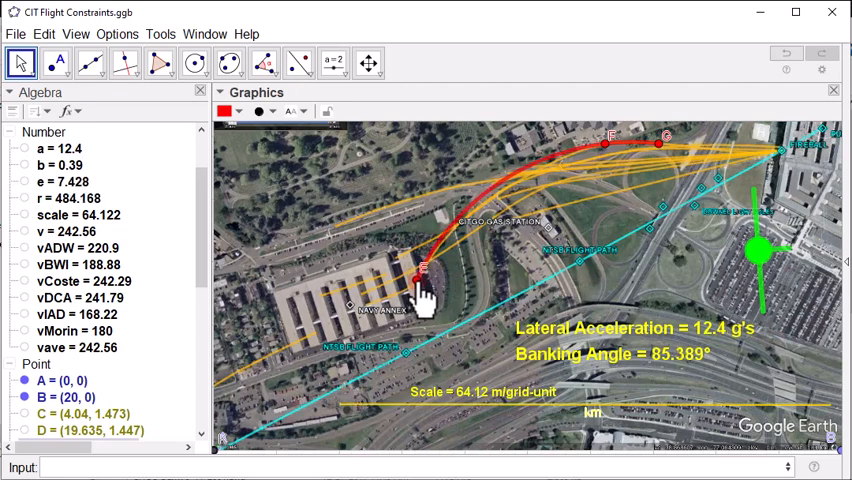
{"action": "left_click_drag", "start_coordinate": [612, 152], "coordinate": [470, 235]}
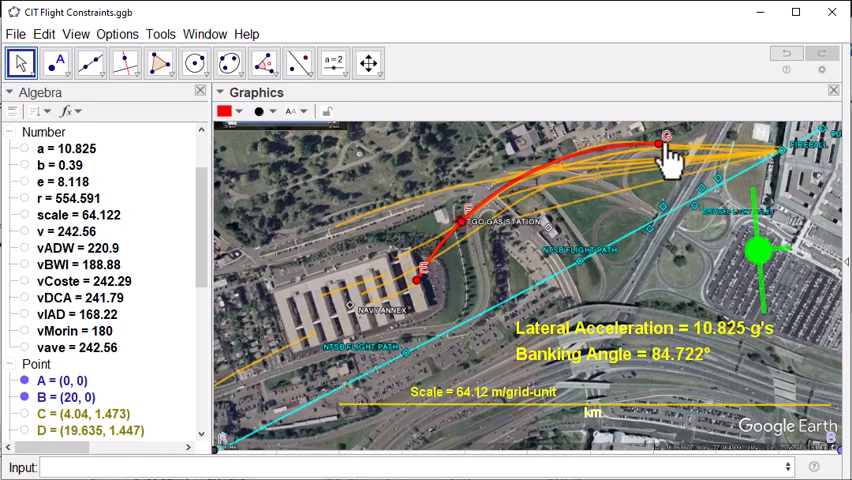
{"action": "left_click_drag", "start_coordinate": [666, 152], "coordinate": [520, 190]}
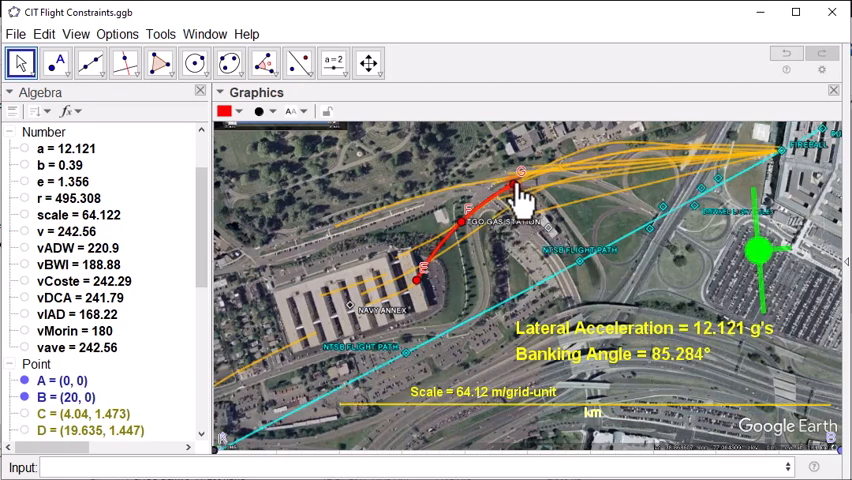
{"action": "left_click_drag", "start_coordinate": [520, 178], "coordinate": [788, 150]}
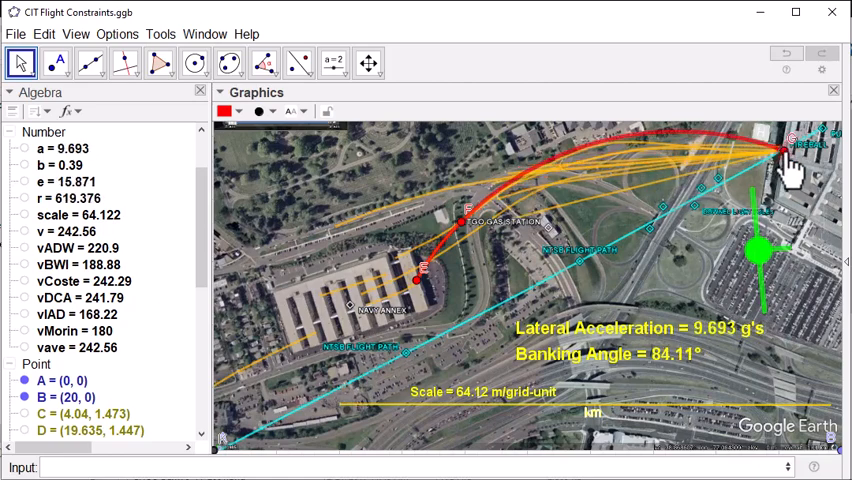
{"action": "left_click_drag", "start_coordinate": [425, 272], "coordinate": [250, 378]}
{"action": "mouse_move", "coordinate": [471, 233]}
{"action": "left_mouse_down"}
{"action": "mouse_move", "coordinate": [478, 298]}
{"action": "mouse_move", "coordinate": [476, 288]}
{"action": "left_mouse_up"}
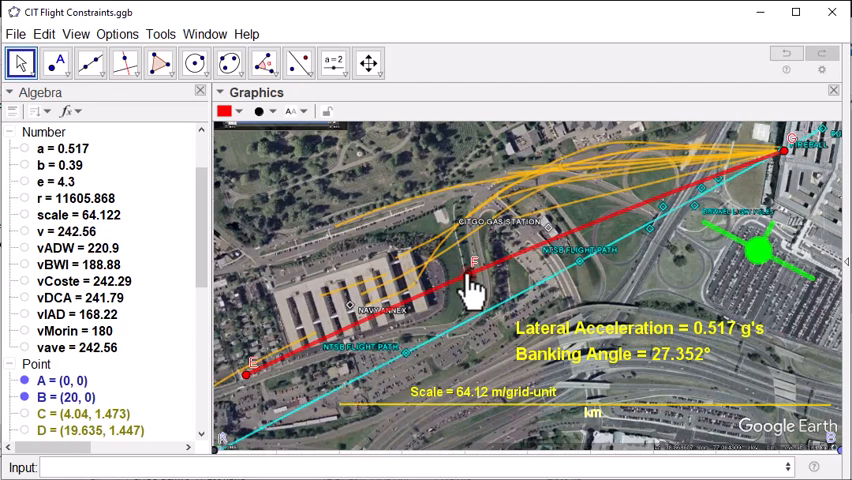
Step: Nudge F slightly, then move E down-left toward the NTSB flight path for 9.984 g's and 84.281° banking
{"action": "left_click_drag", "start_coordinate": [472, 288], "coordinate": [472, 285]}
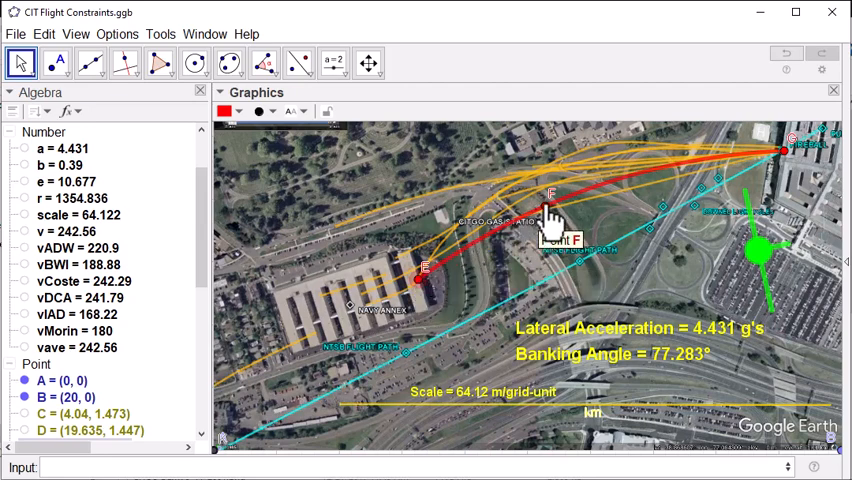
{"action": "left_click_drag", "start_coordinate": [552, 213], "coordinate": [546, 216]}
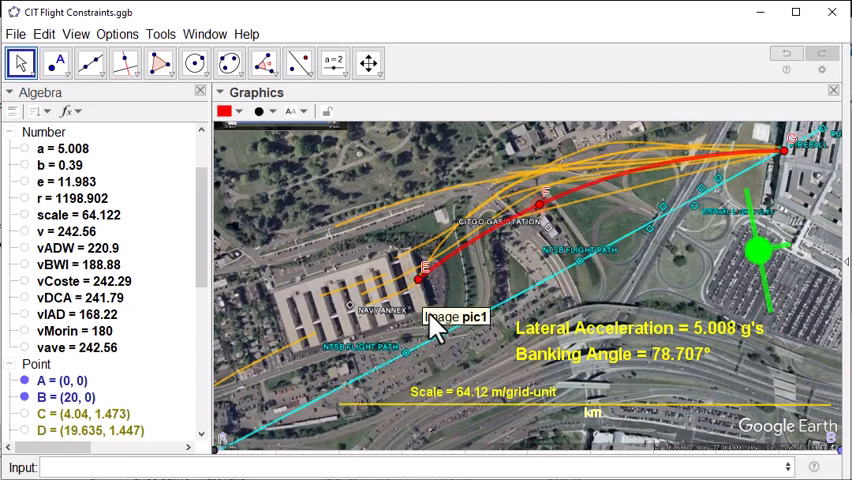
{"action": "left_click_drag", "start_coordinate": [425, 270], "coordinate": [440, 348]}
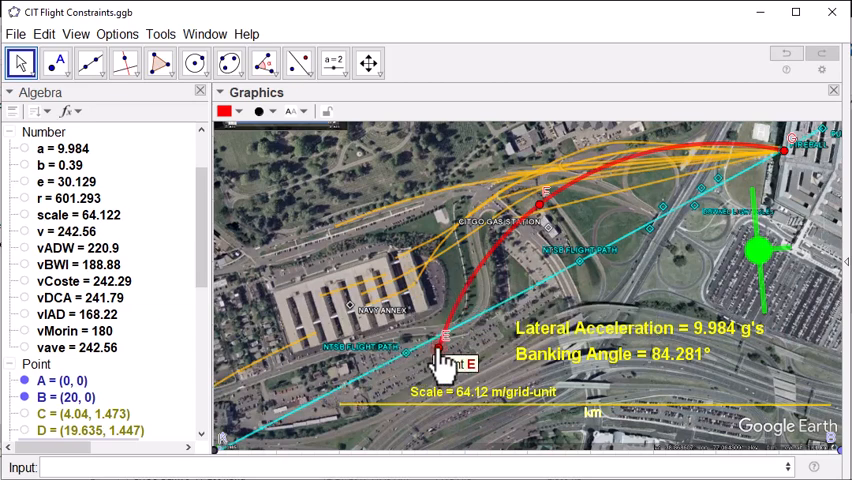
Step: Move E back up the path and pull F down until the arc flattens to 0.033 g's and 1.888° bank
{"action": "left_click_drag", "start_coordinate": [440, 358], "coordinate": [427, 286]}
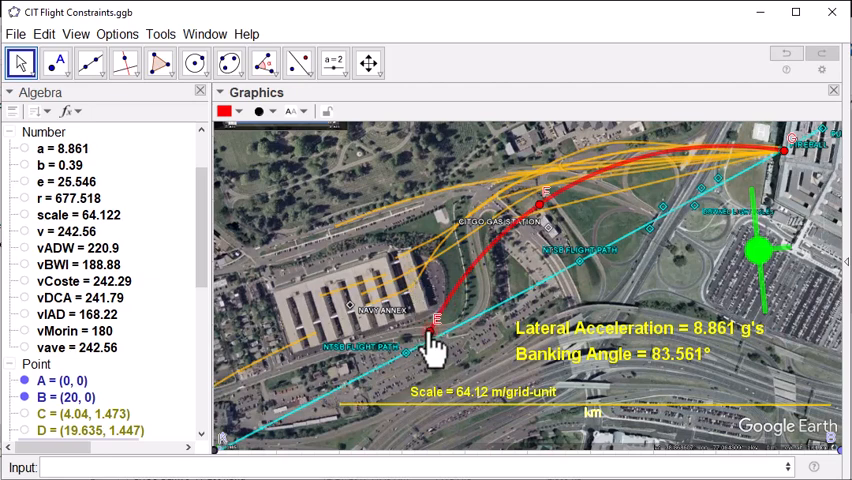
{"action": "left_click_drag", "start_coordinate": [437, 345], "coordinate": [432, 312]}
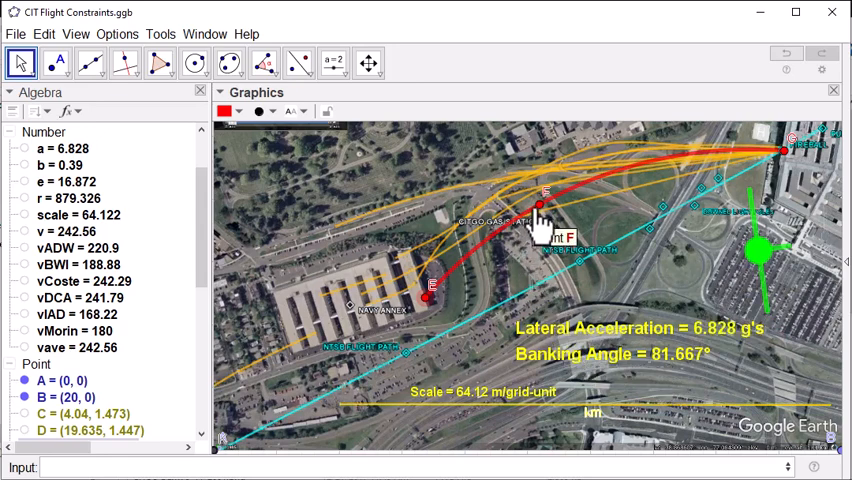
{"action": "mouse_move", "coordinate": [548, 218]}
{"action": "left_mouse_down"}
{"action": "mouse_move", "coordinate": [565, 255]}
{"action": "mouse_move", "coordinate": [560, 248]}
{"action": "left_mouse_up"}
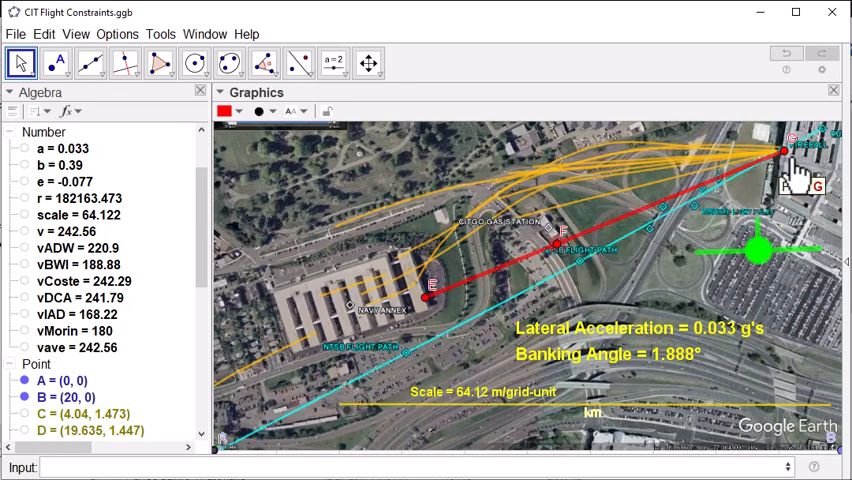
Step: Nudge point E slightly so the near-straight path reads 0.032 g's and 1.809° banking
{"action": "left_click_drag", "start_coordinate": [432, 288], "coordinate": [428, 290]}
{"action": "type", "text": "v=vMorin"}
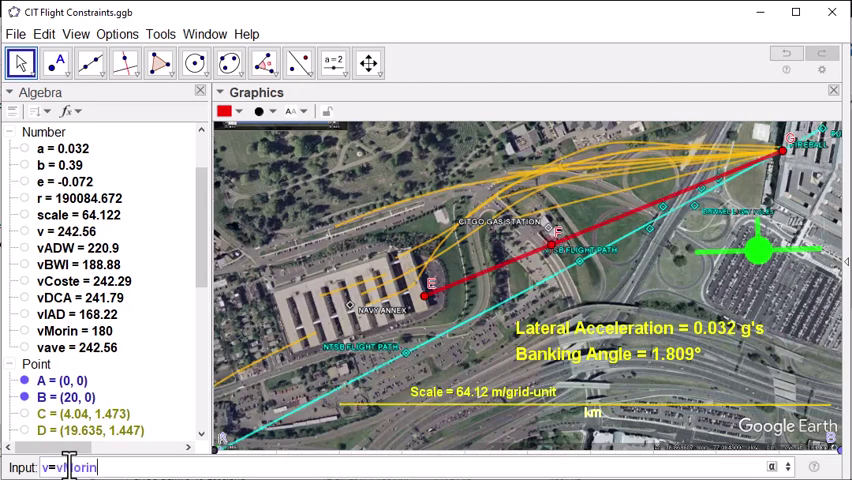
Step: Apply v = vMorin, move E near the Navy Annex and curve F up through the gas station for 2.657 g's, 69.378° bank
{"action": "key", "text": "Return"}
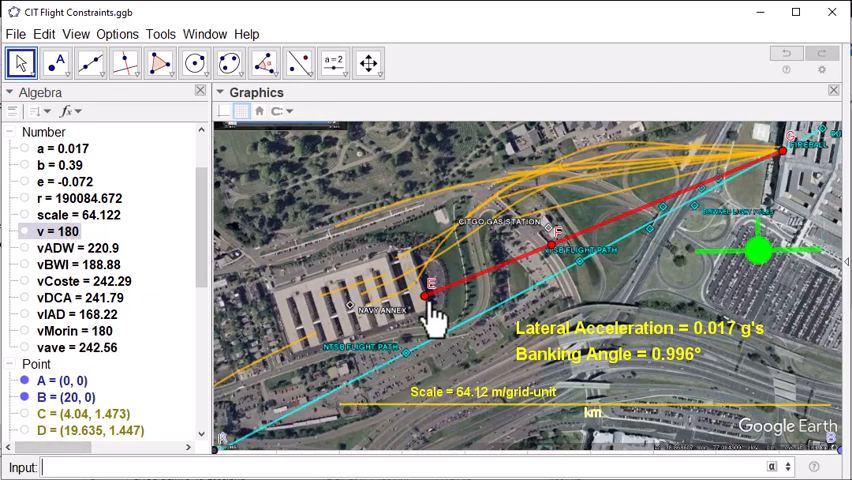
{"action": "left_click_drag", "start_coordinate": [430, 298], "coordinate": [378, 324]}
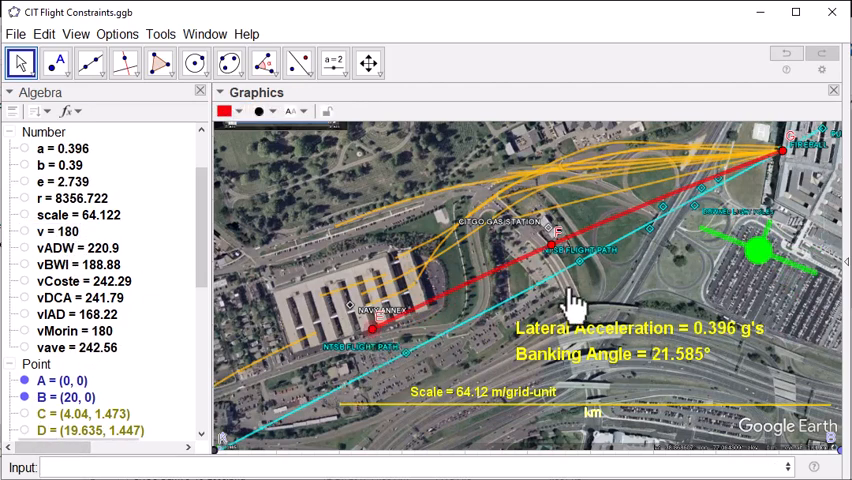
{"action": "mouse_move", "coordinate": [562, 262]}
{"action": "left_mouse_down"}
{"action": "mouse_move", "coordinate": [525, 245]}
{"action": "mouse_move", "coordinate": [527, 286]}
{"action": "left_mouse_up"}
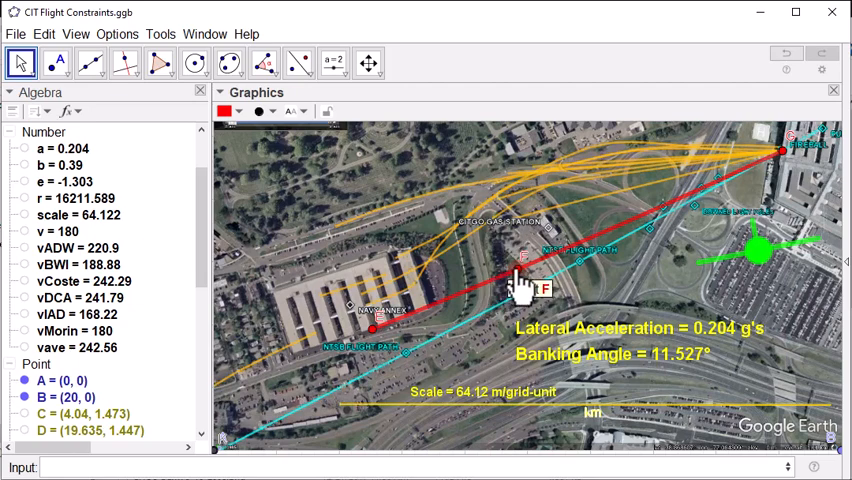
{"action": "left_click_drag", "start_coordinate": [525, 288], "coordinate": [512, 243]}
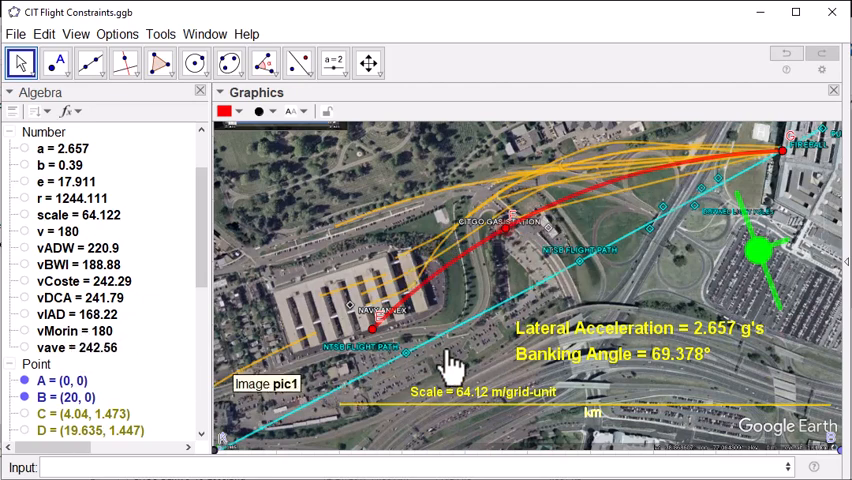
Step: Slide E to the lower-left map edge and pull F down so the path straightens to 0.105 g's and 5.988° bank
{"action": "left_click_drag", "start_coordinate": [410, 345], "coordinate": [453, 343]}
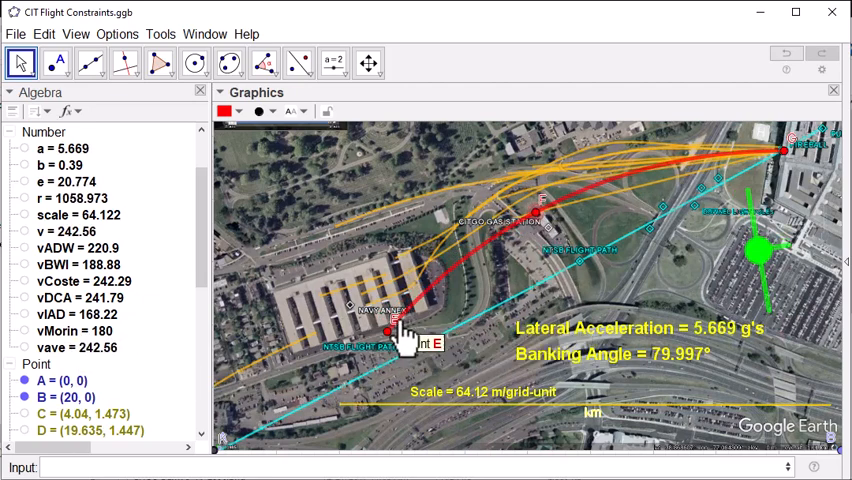
{"action": "left_click_drag", "start_coordinate": [395, 345], "coordinate": [250, 390]}
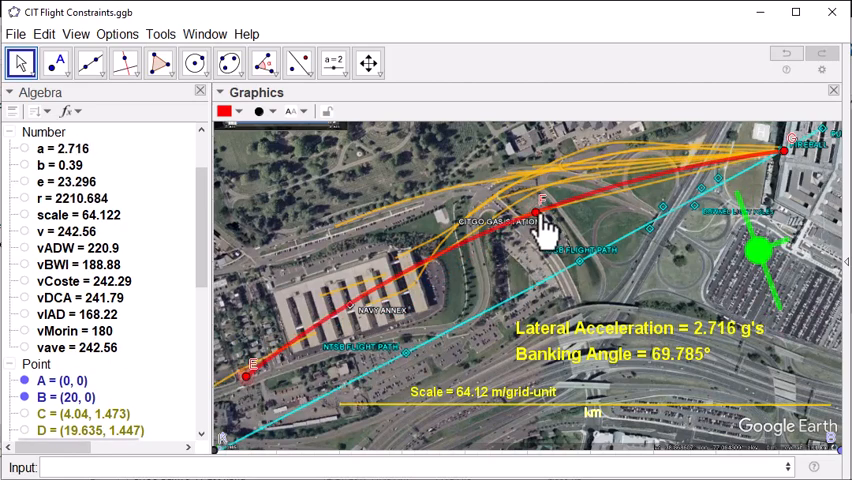
{"action": "mouse_move", "coordinate": [545, 205]}
{"action": "left_mouse_down"}
{"action": "mouse_move", "coordinate": [565, 240]}
{"action": "mouse_move", "coordinate": [535, 262]}
{"action": "mouse_move", "coordinate": [515, 252]}
{"action": "left_mouse_up"}
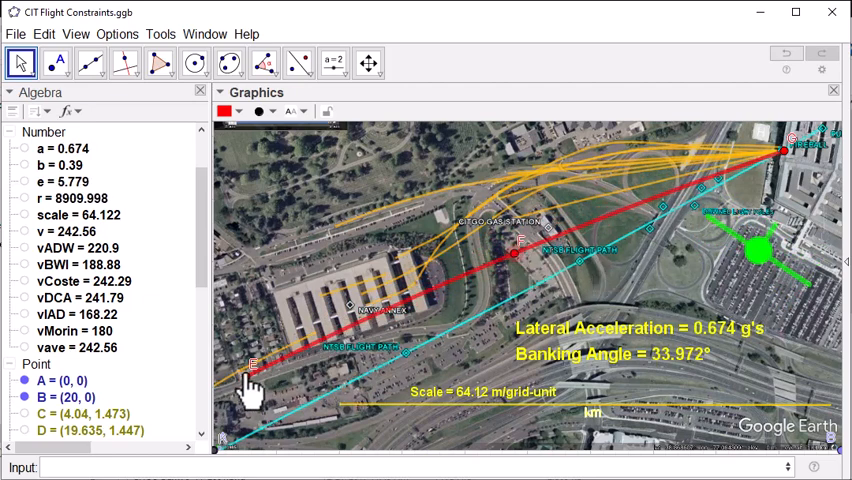
{"action": "left_click_drag", "start_coordinate": [247, 377], "coordinate": [258, 425]}
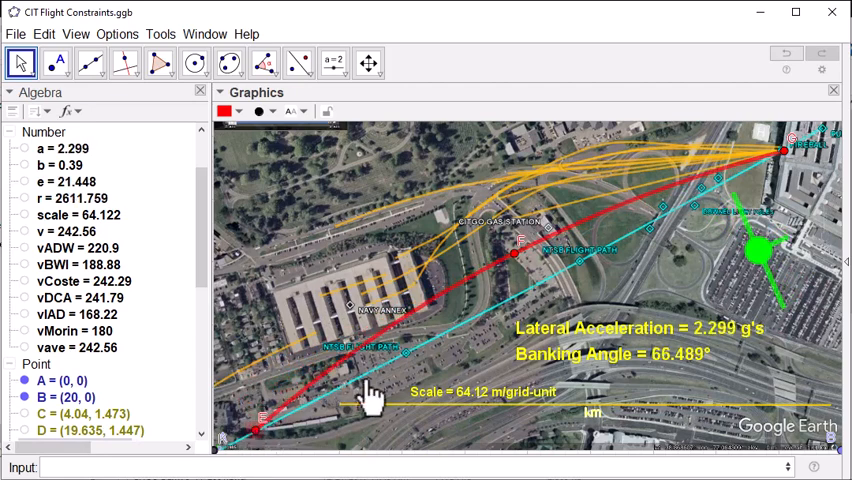
{"action": "left_click_drag", "start_coordinate": [520, 255], "coordinate": [530, 292]}
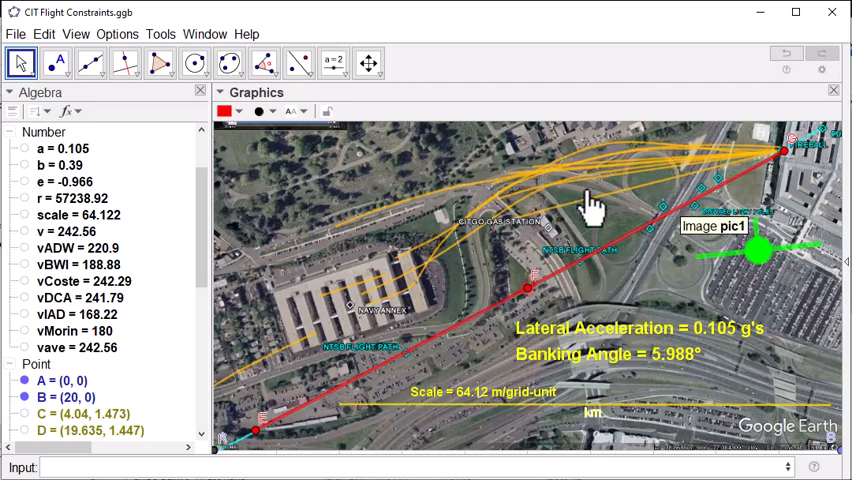
Step: Move E north of the Navy Annex, F upward, and G left short of the fireball for 3.258 g's, 72.937° banking
{"action": "left_click_drag", "start_coordinate": [260, 430], "coordinate": [343, 225]}
{"action": "mouse_move", "coordinate": [530, 290]}
{"action": "left_mouse_down"}
{"action": "mouse_move", "coordinate": [520, 212]}
{"action": "mouse_move", "coordinate": [475, 185]}
{"action": "left_mouse_up"}
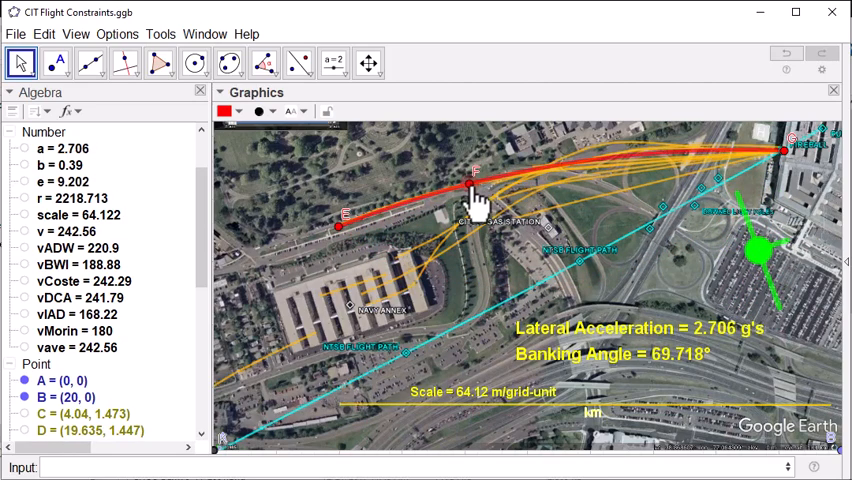
{"action": "left_click_drag", "start_coordinate": [783, 153], "coordinate": [668, 157]}
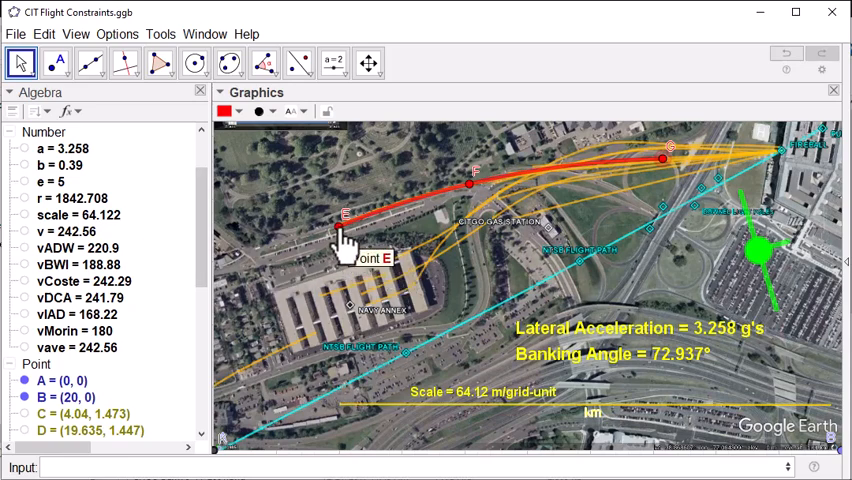
Step: Nudge point E up the red arc, giving 3.082 g's lateral acceleration and 72.025° banking
{"action": "mouse_move", "coordinate": [341, 226]}
{"action": "left_mouse_down"}
{"action": "mouse_move", "coordinate": [347, 206]}
{"action": "mouse_move", "coordinate": [345, 224]}
{"action": "left_mouse_up"}
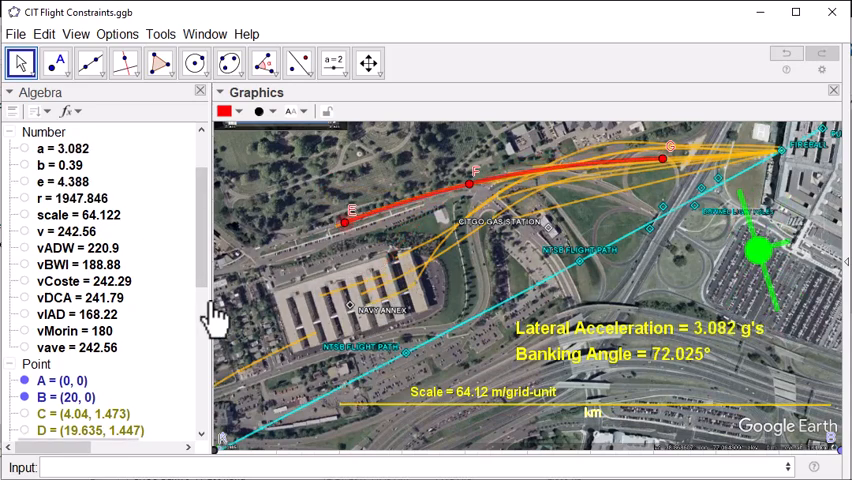